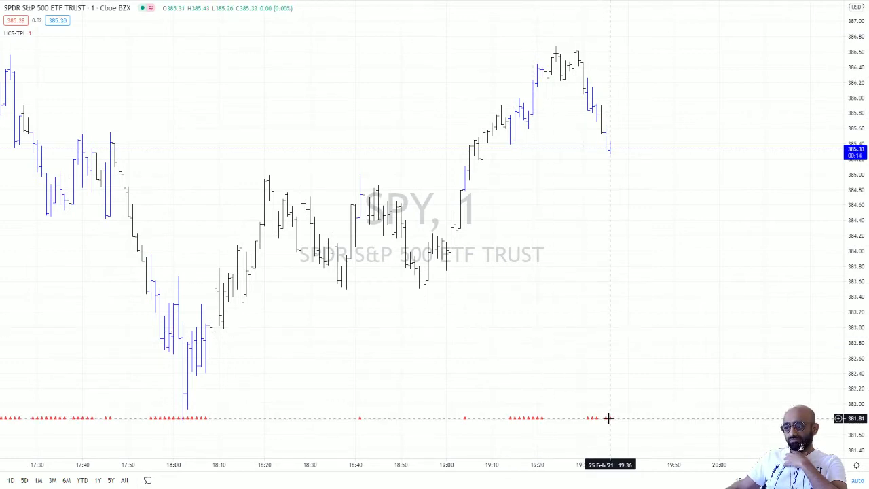
Start a new alert from the UCS-TPI indicator on the SPY 1-minute chart
mouse_move(41, 39)
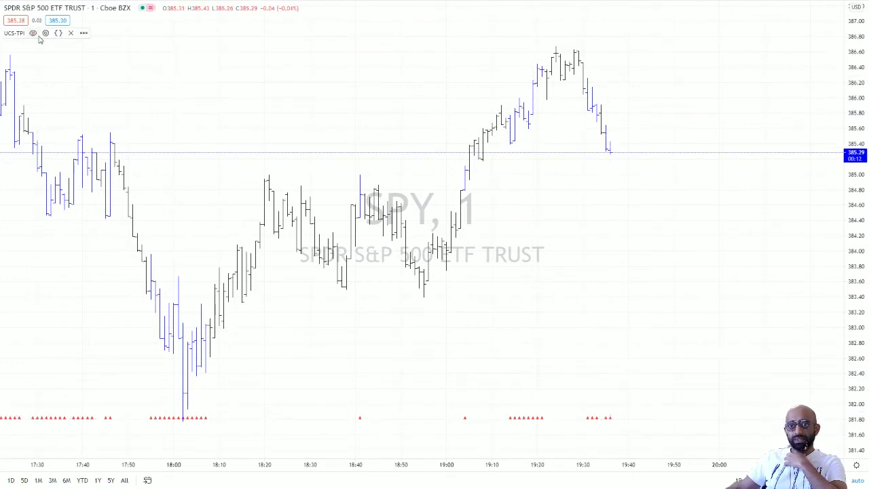
scroll(394, 228, "down", 2)
scroll(398, 229, "down", 4)
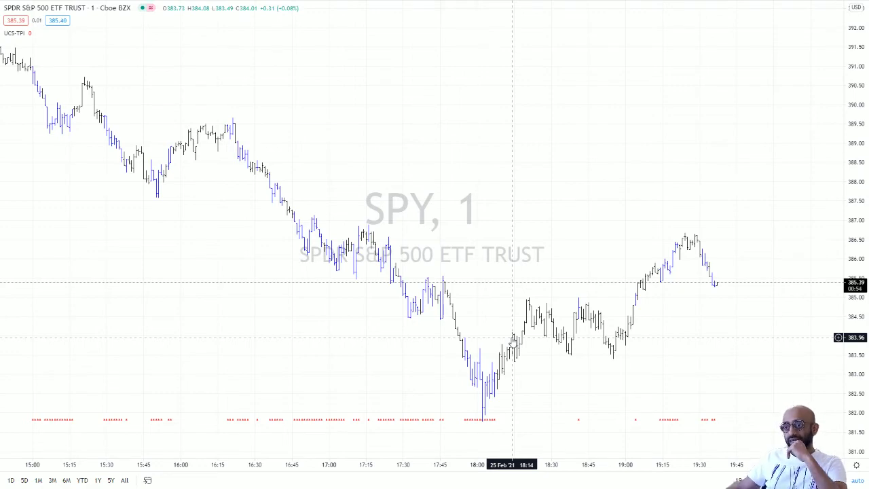
scroll(655, 392, "up", 1)
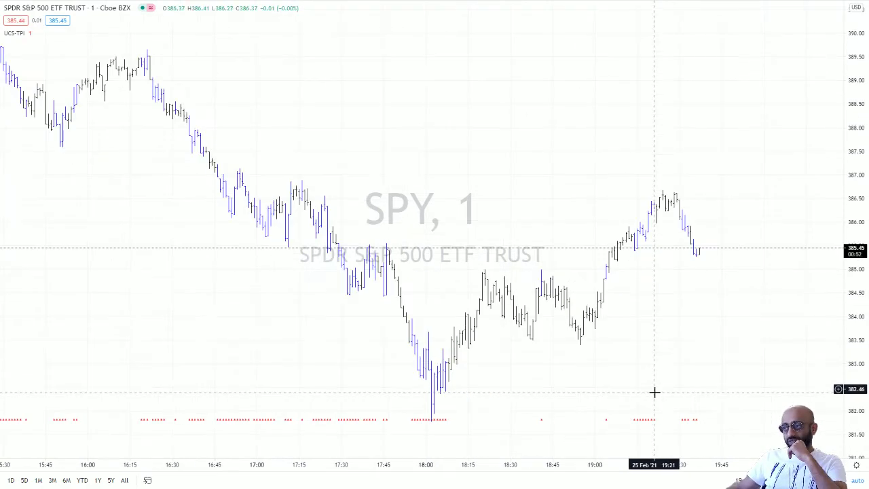
scroll(655, 391, "up", 1)
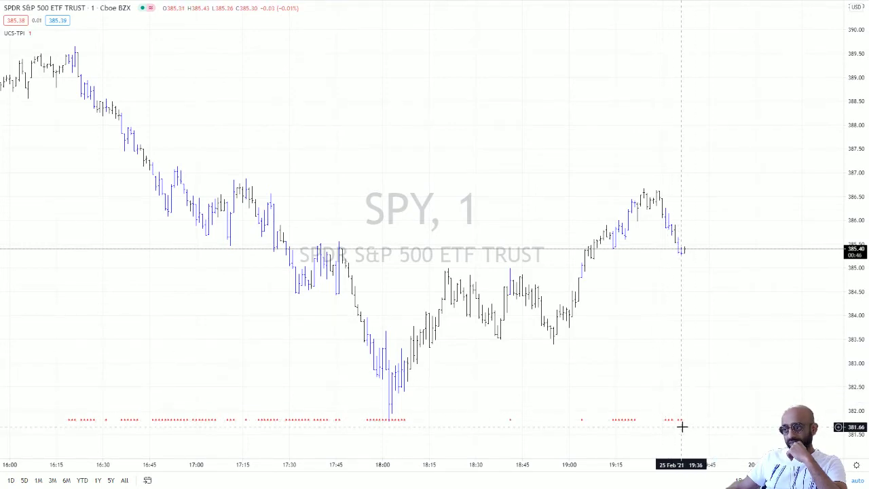
scroll(681, 425, "up", 1)
scroll(632, 403, "up", 1)
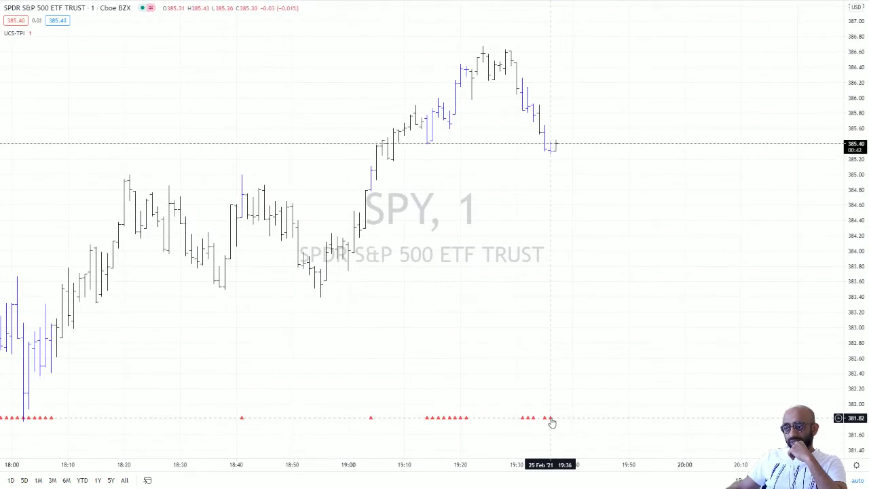
right_click(550, 421)
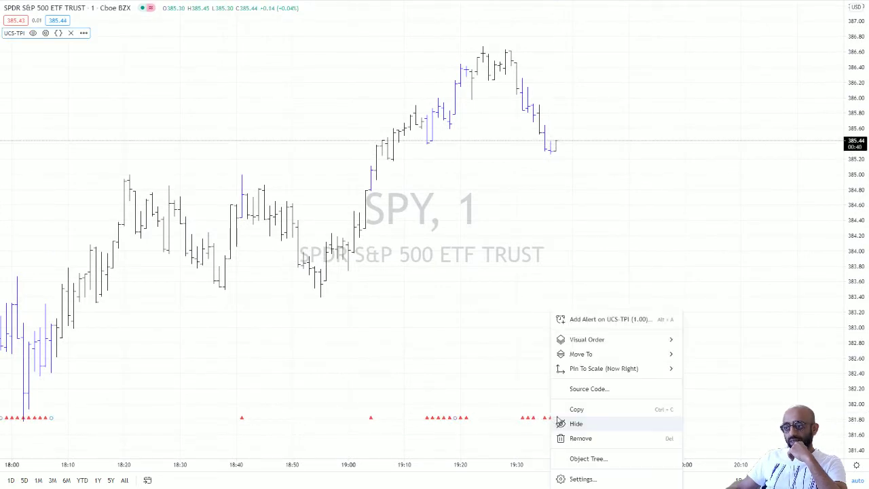
left_click(604, 324)
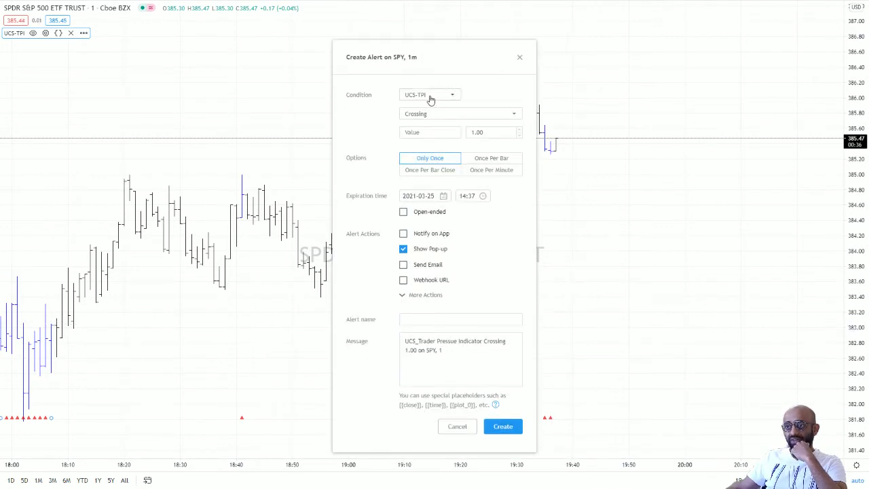
Set the alert condition to UCS-TPI Greater Than 0.00, firing Once Per Bar Close
left_click(429, 99)
left_click(360, 123)
left_click(453, 116)
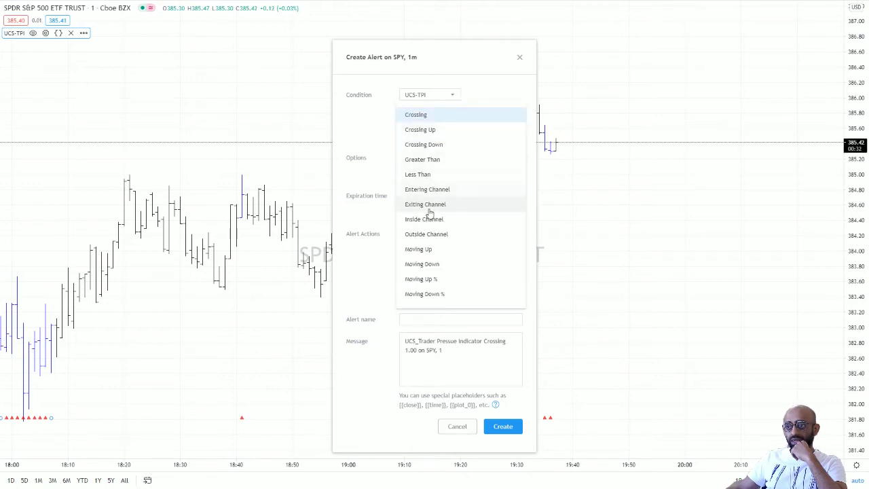
left_click(431, 161)
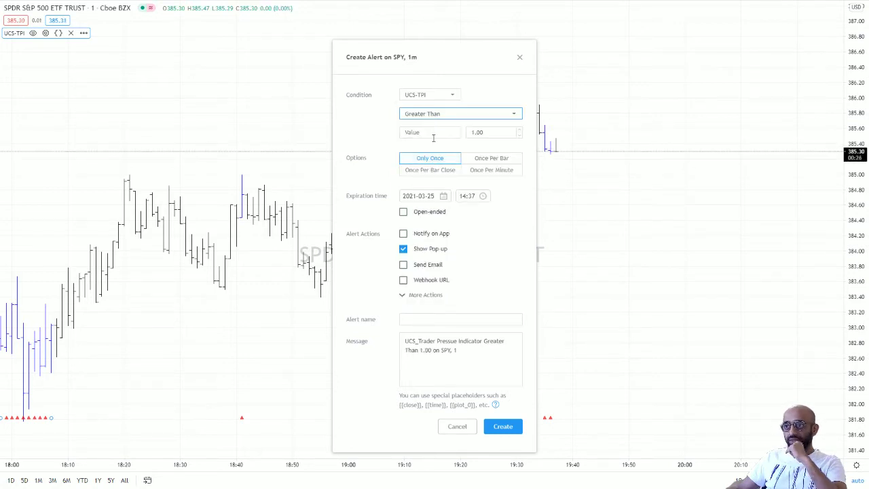
left_click(474, 114)
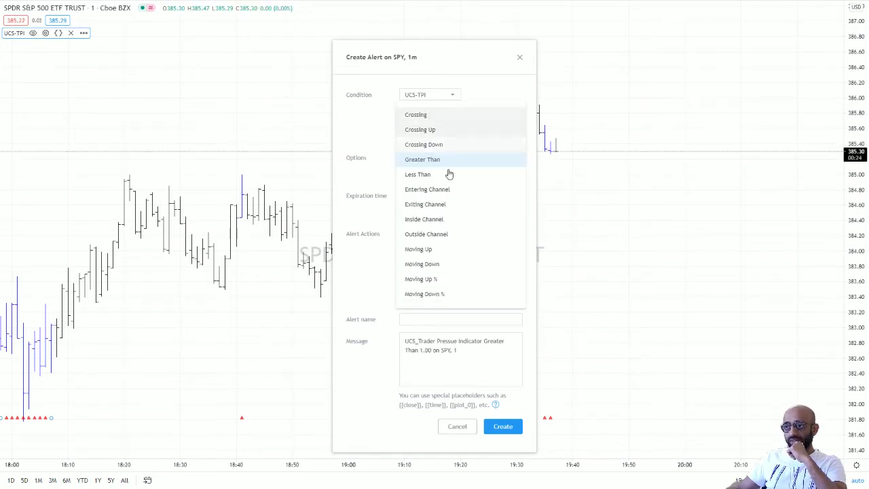
left_click(400, 159)
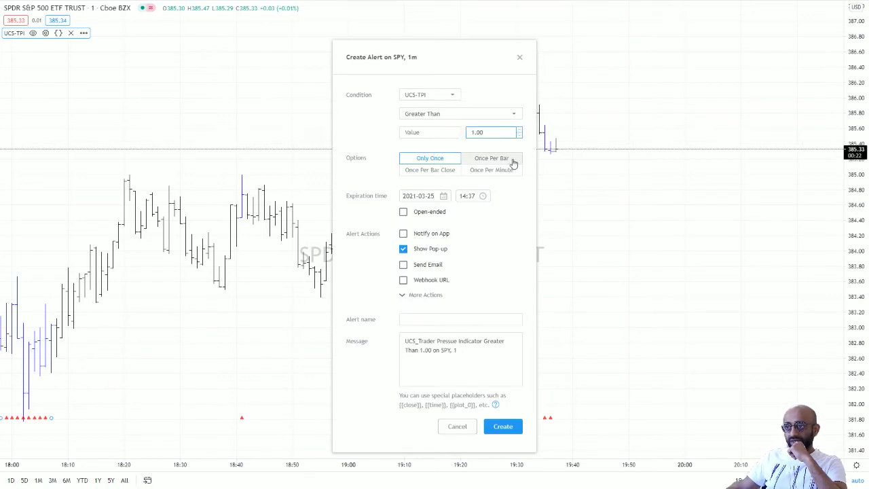
key("Down")
left_click(438, 171)
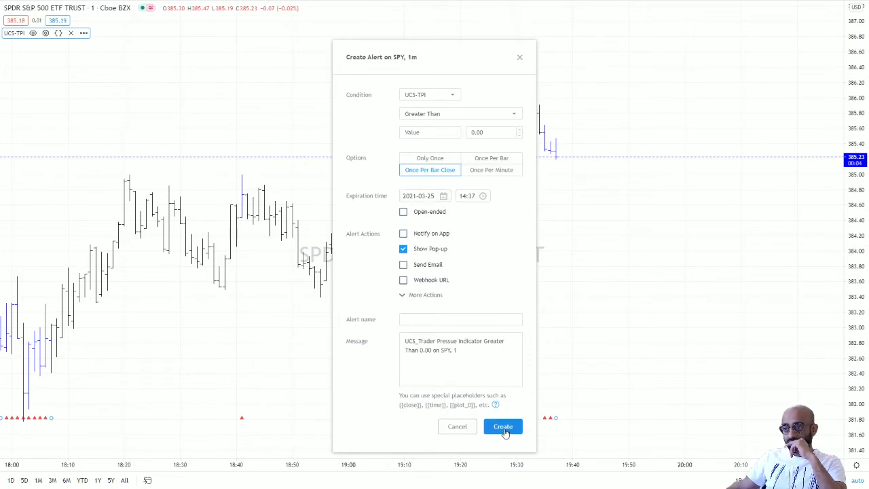
Keep pop-up and Play Sound, uncheck Send Email-to-SMS, and create the UCS-TPI alert
left_click(425, 295)
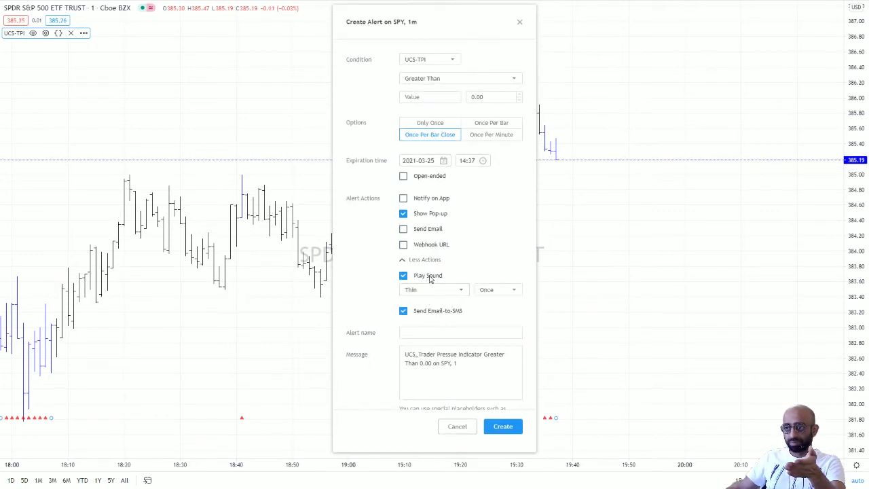
left_click(431, 314)
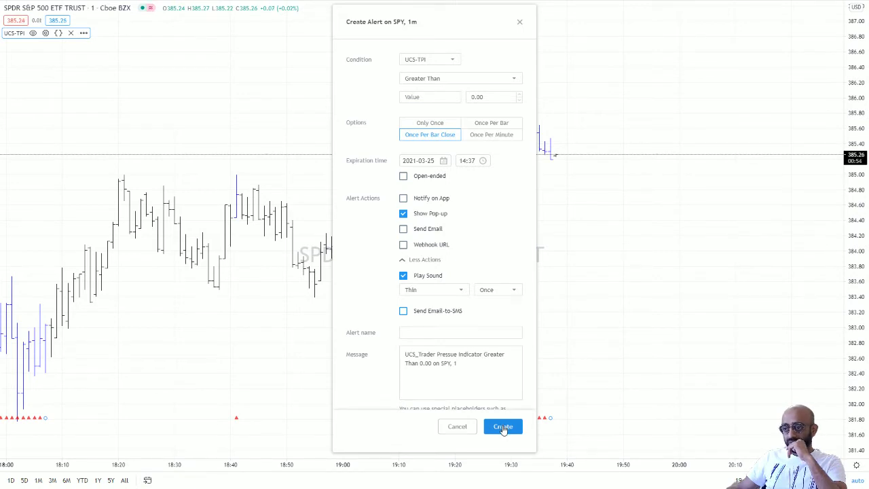
left_click(502, 428)
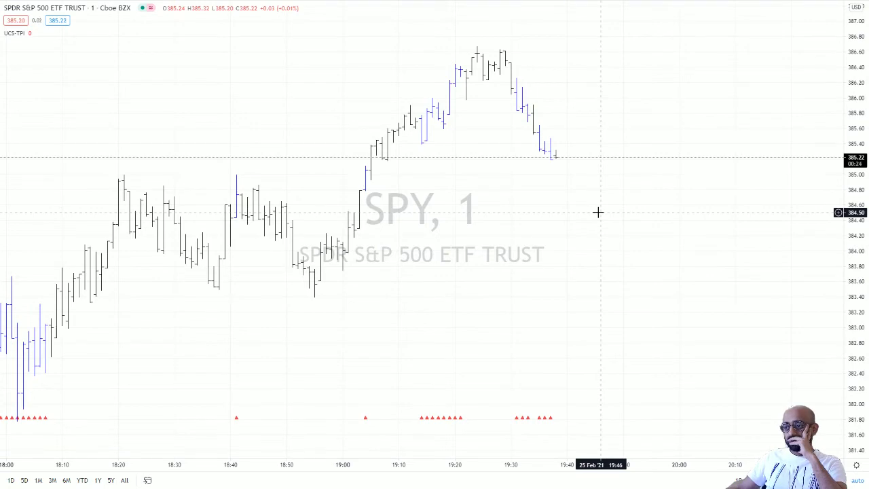
Exit full screen, and view the UCS-TPI alert's settings in the Alerts list without changing them
key("Escape")
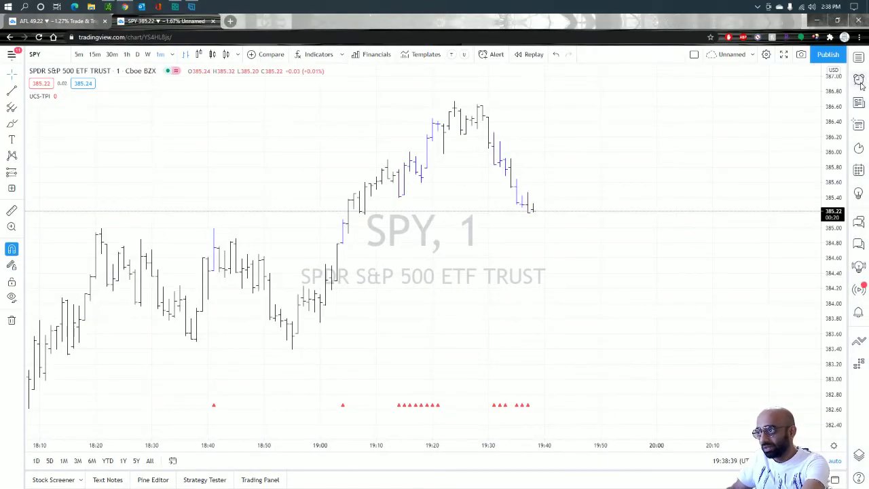
left_click(859, 79)
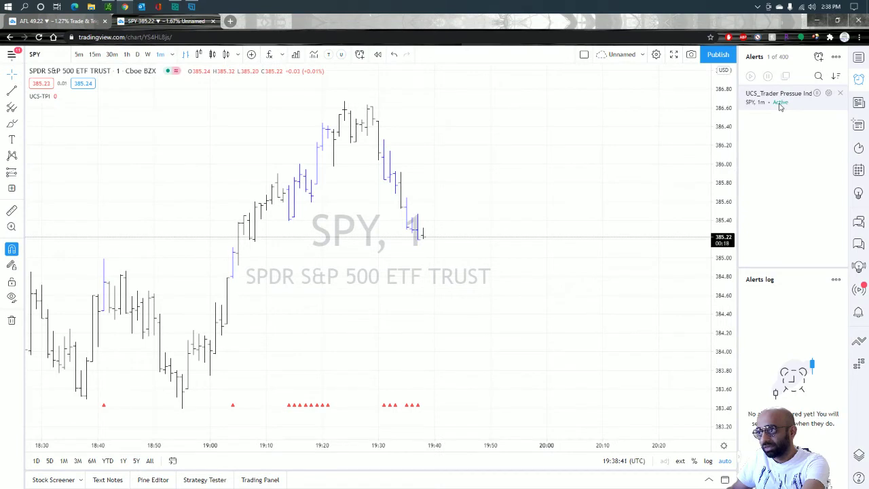
left_click(829, 93)
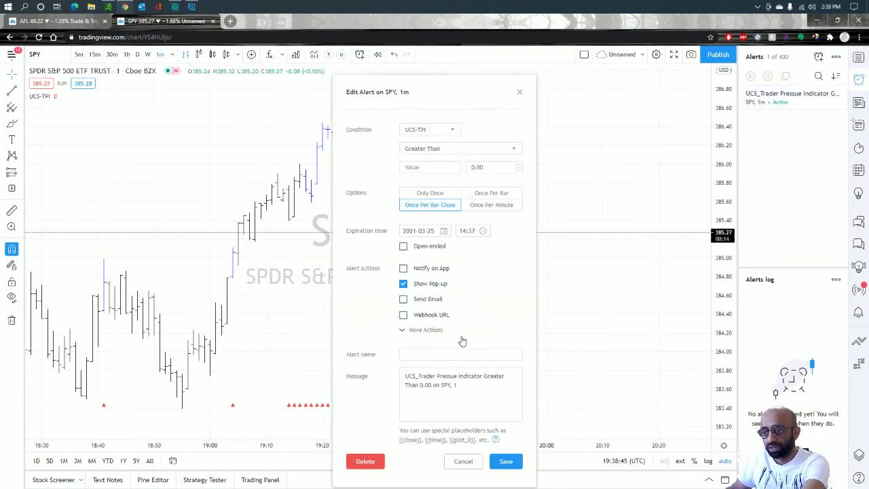
left_click(520, 92)
Switch the SPY 1-minute chart to full screen and wait for the UCS-TPI alert pop-up
left_click(675, 56)
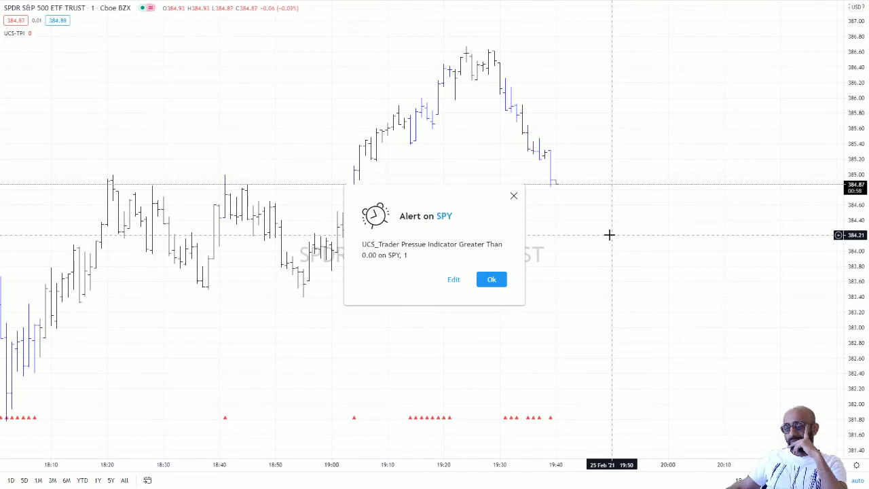
Dismiss the 'Alert on SPY' pop-up and review the alert's settings without changes
left_click(493, 282)
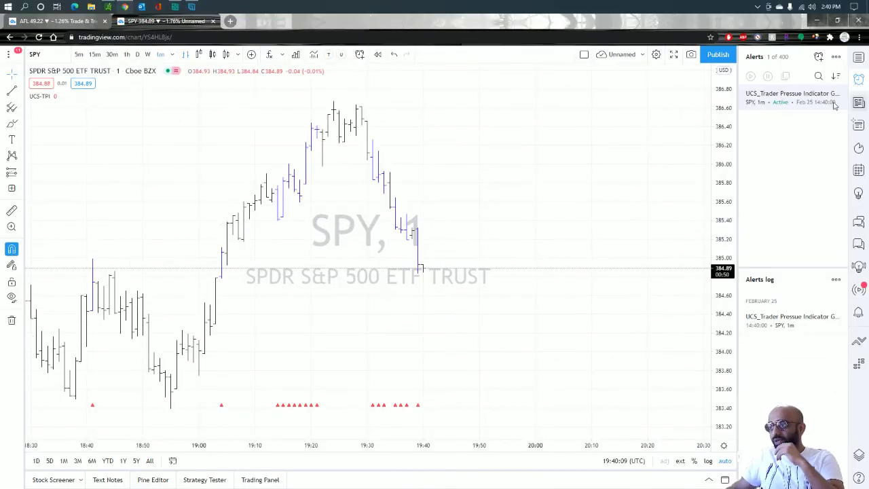
left_click(829, 94)
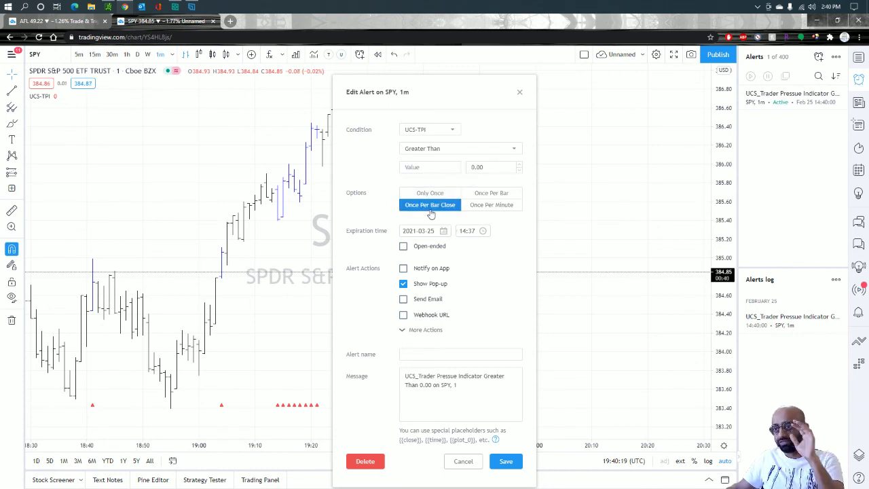
left_click(519, 92)
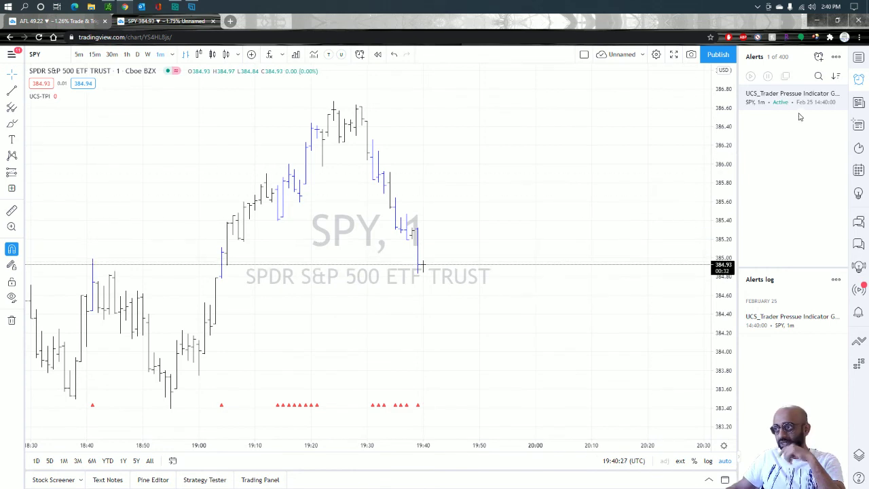
Save the UCS-TPI alert unchanged and return the SPY chart to full screen
left_click(827, 94)
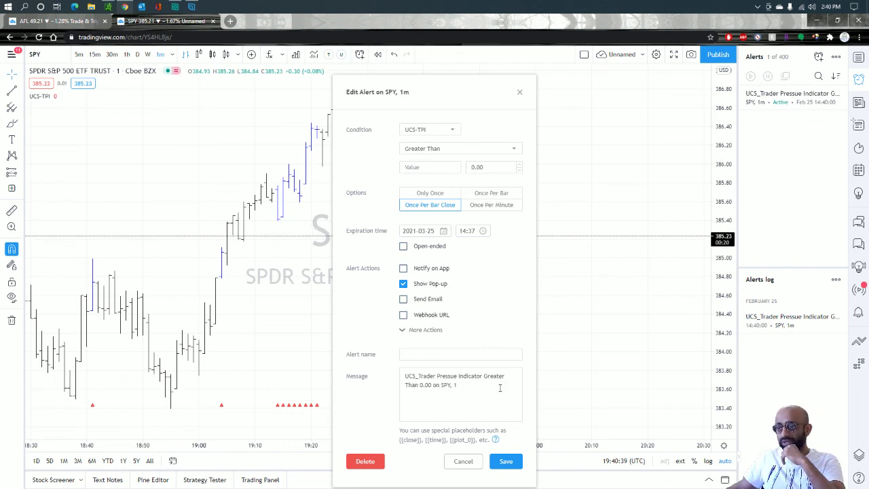
left_click(506, 461)
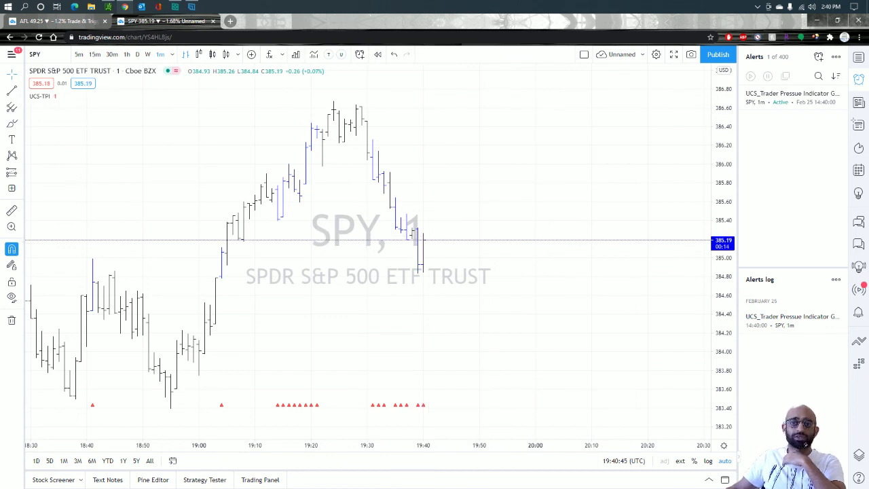
left_click(674, 54)
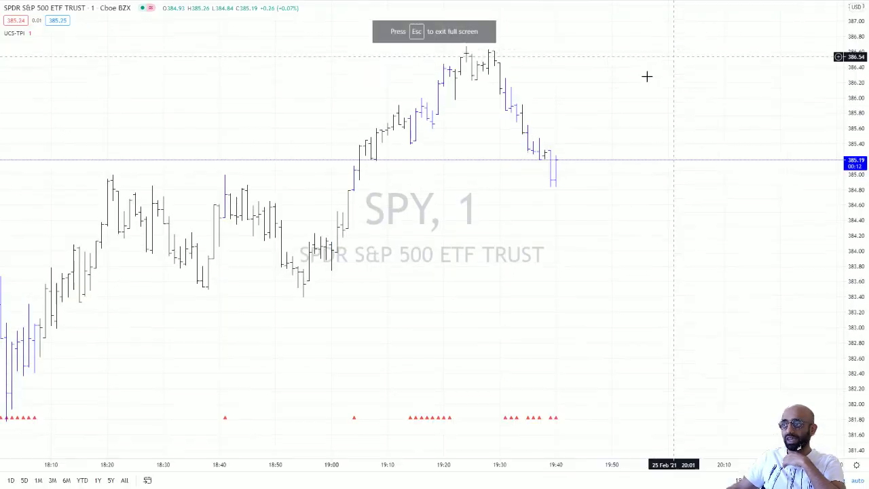